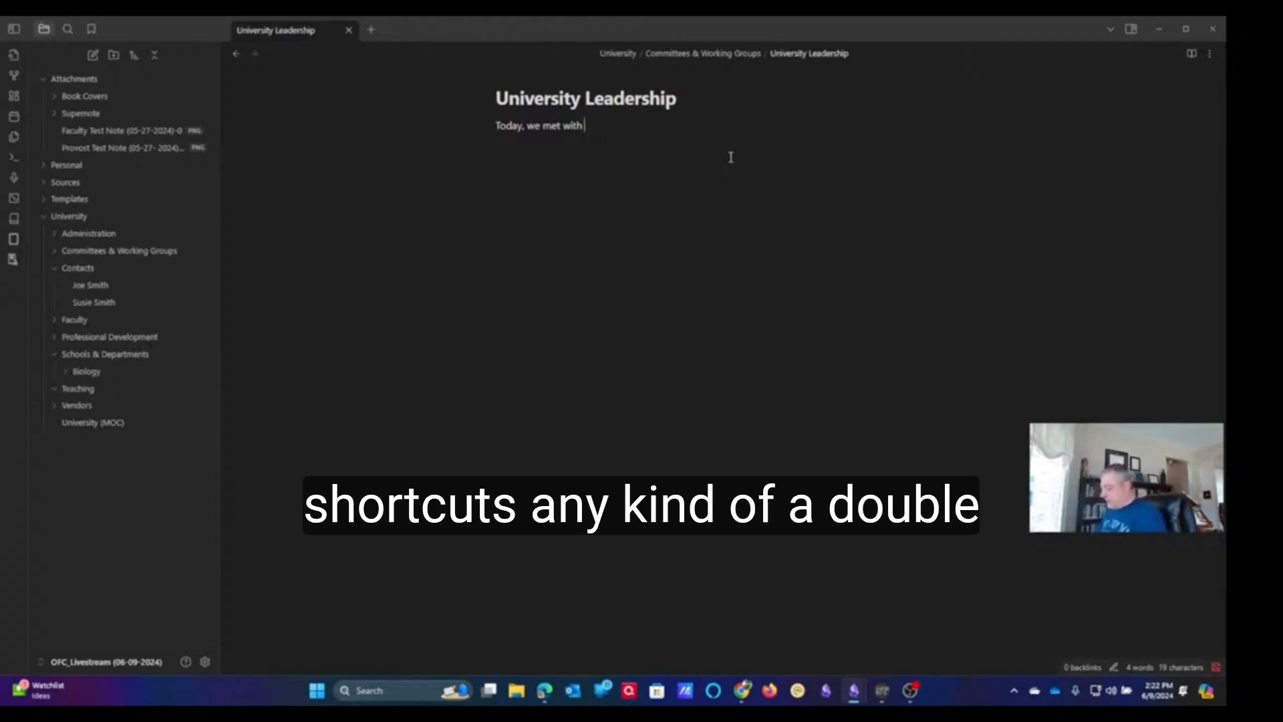
# After "Today, we met with", insert a link to the Provost and Academic Affairs note and continue the sentence with "office and"
pyautogui.write('[[')
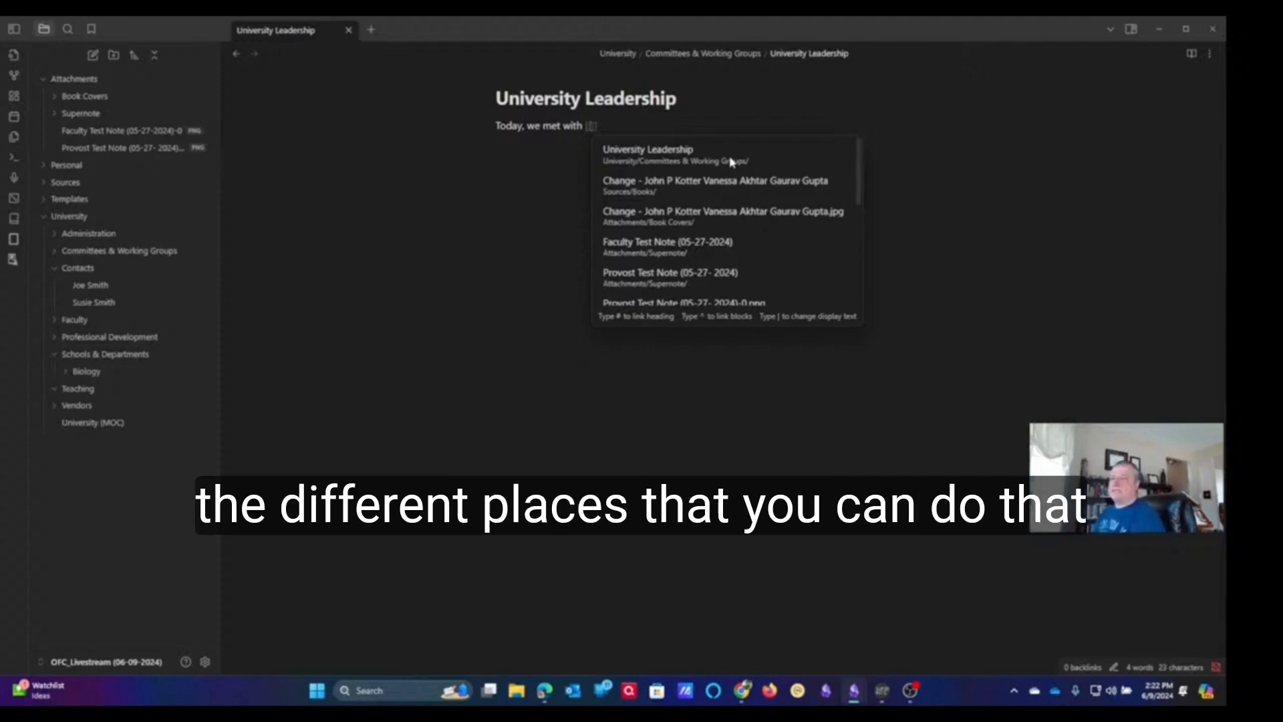
pyautogui.write('Provost')
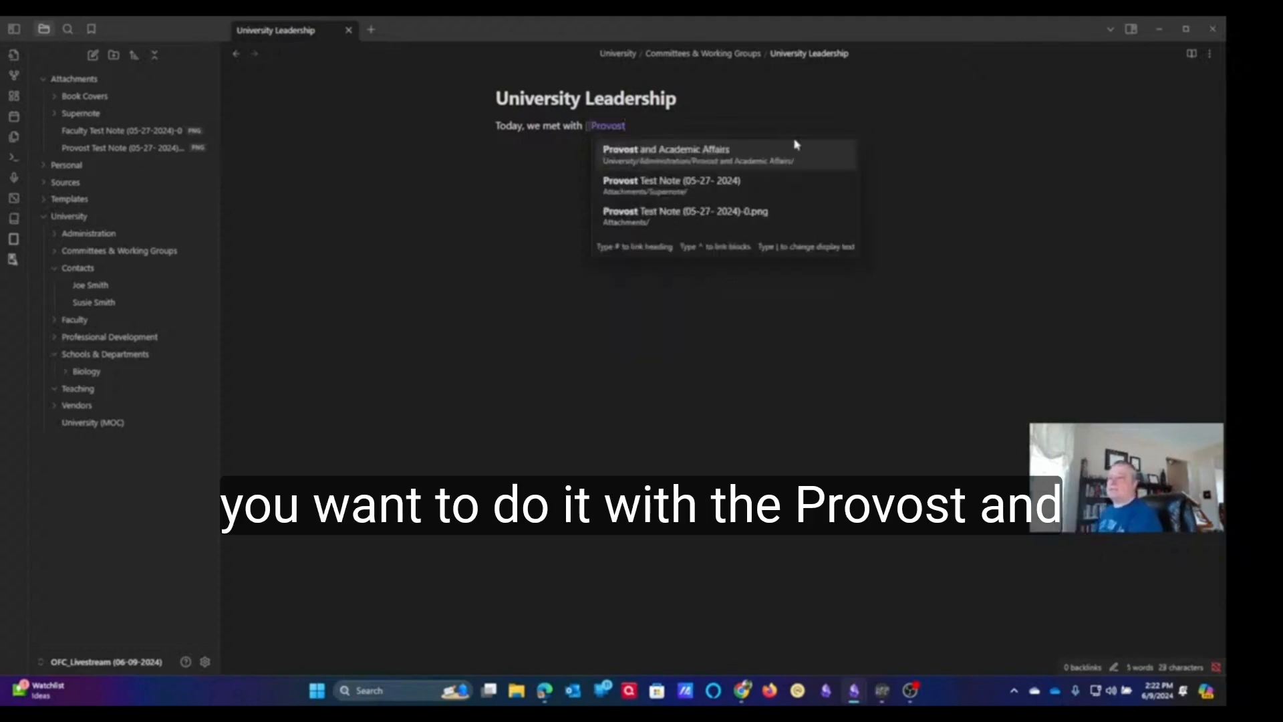
pyautogui.click(730, 162)
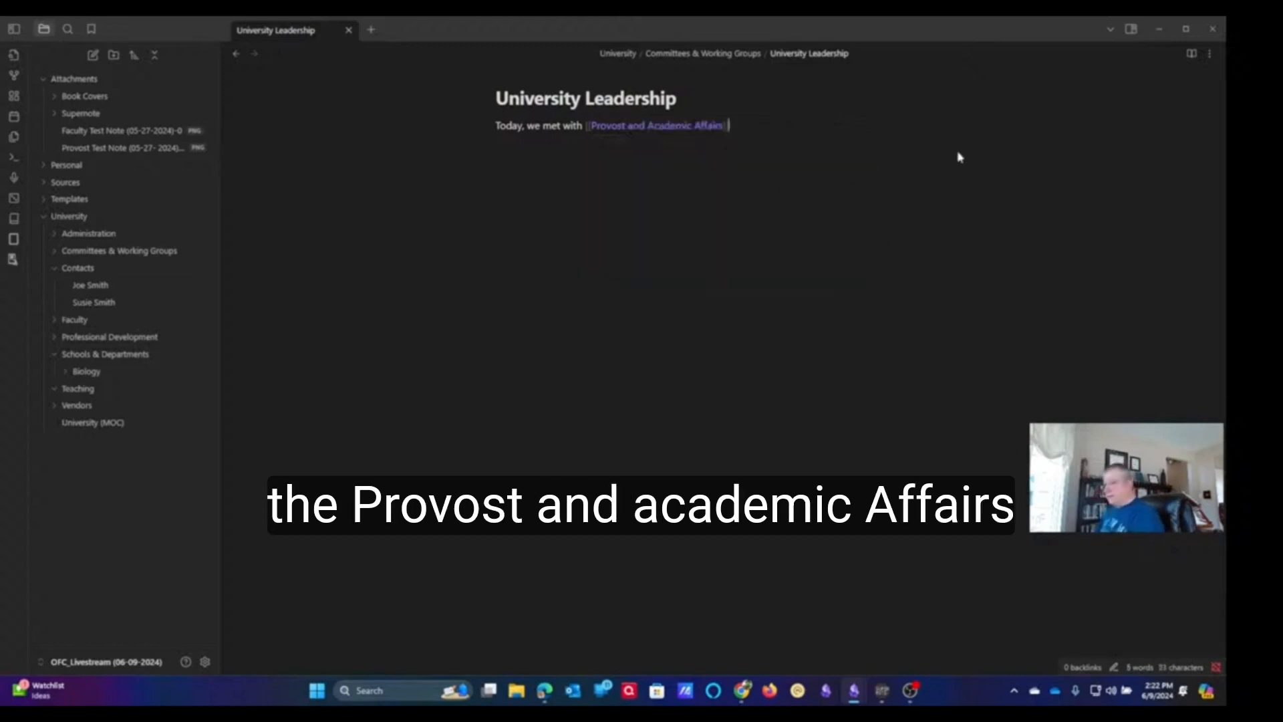
pyautogui.write('o')
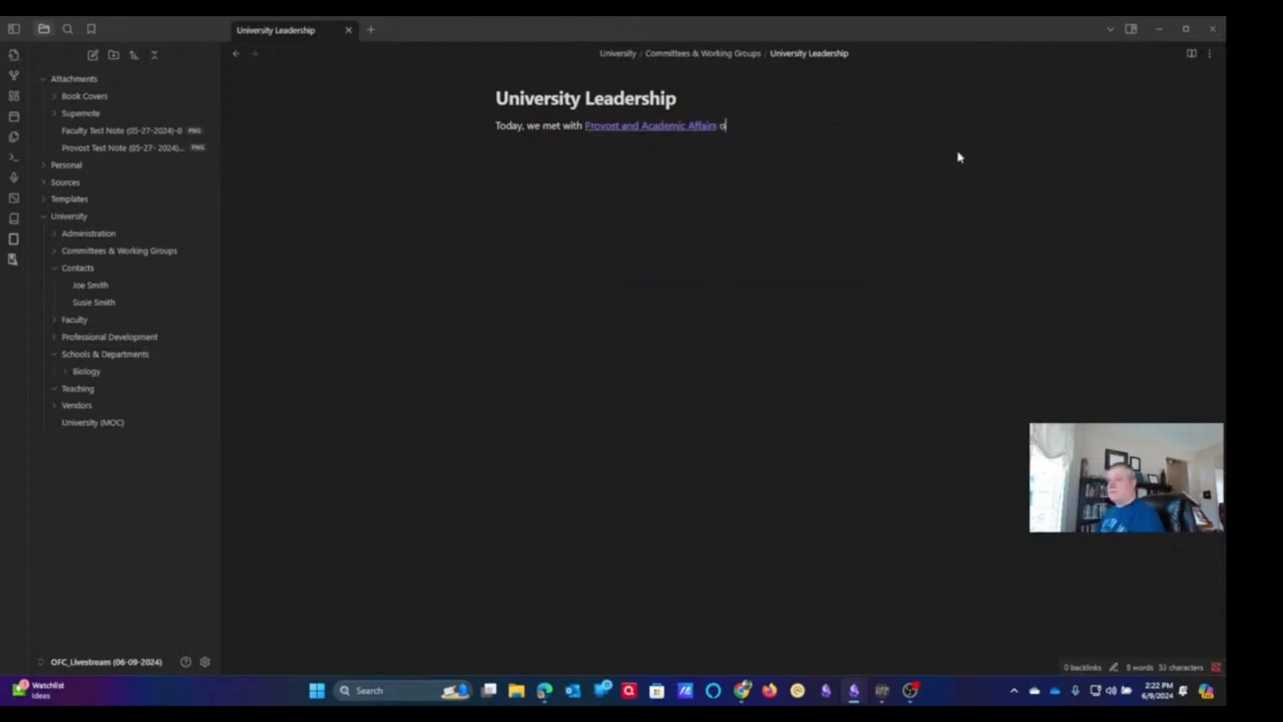
pyautogui.write('ffice and ')
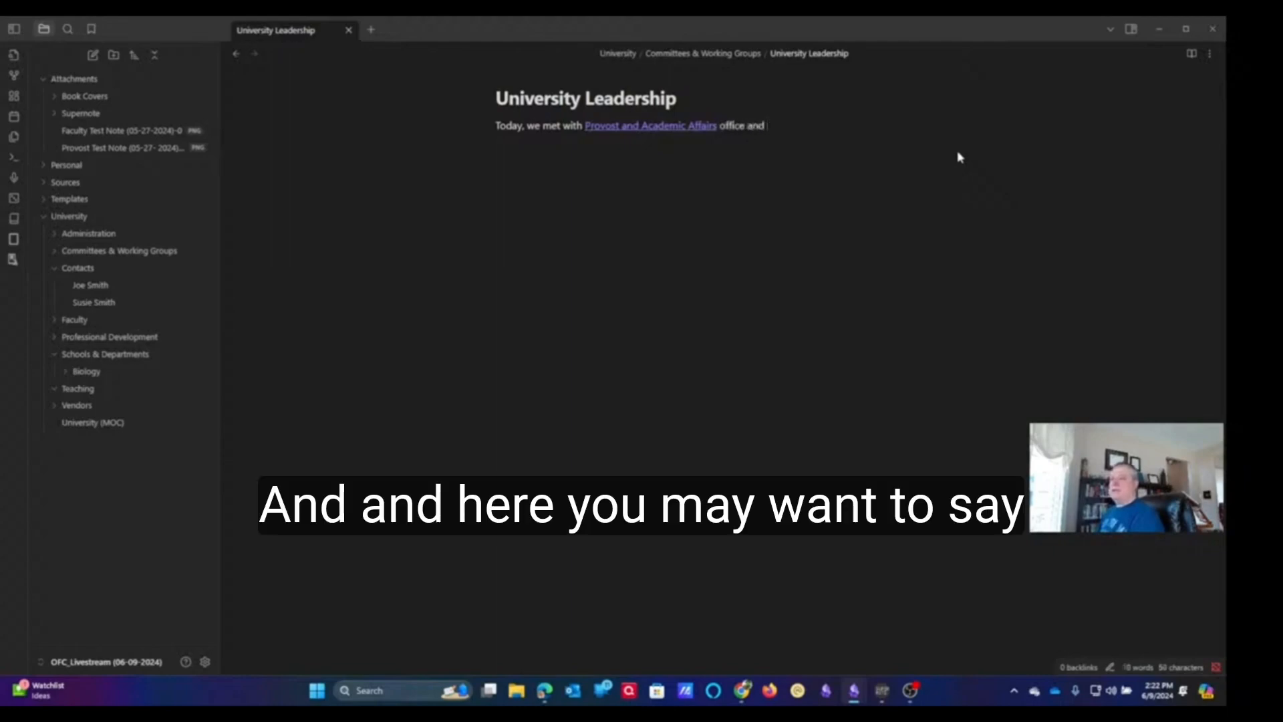
# Continue the sentence with links to the two contact notes, joined by ", and"
pyautogui.write('[[s')
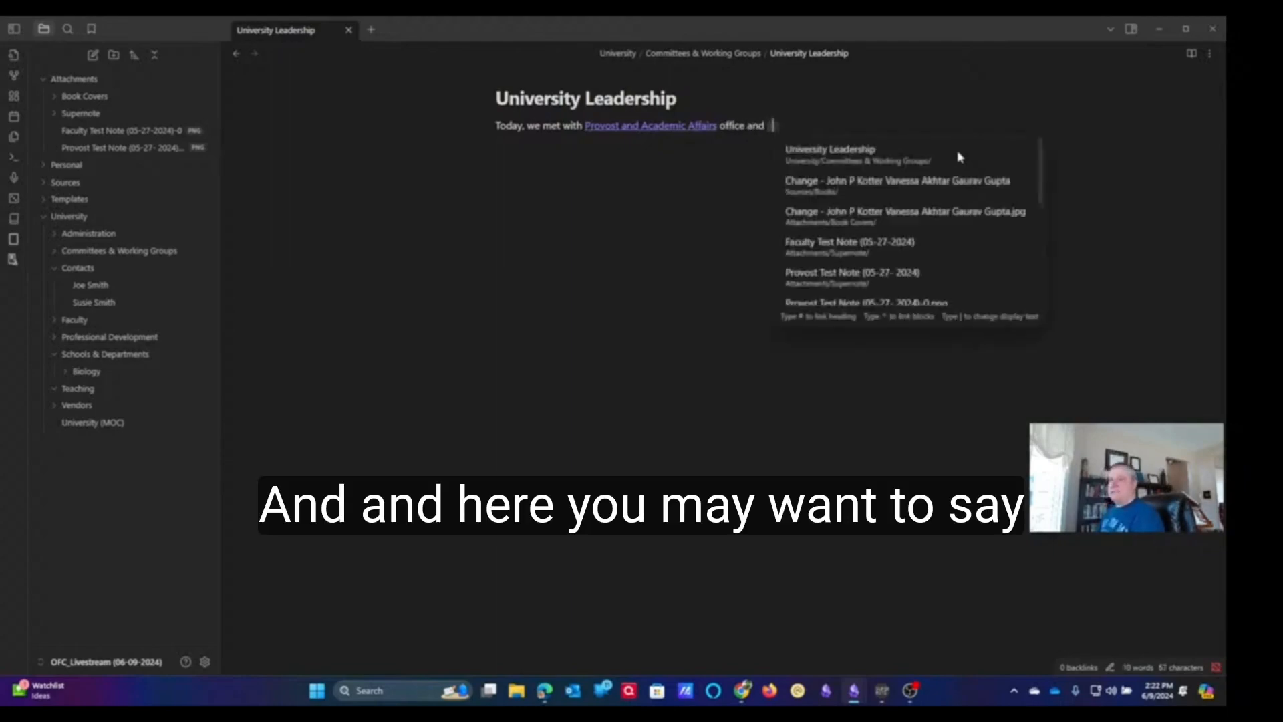
pyautogui.write('u')
pyautogui.click(960, 157)
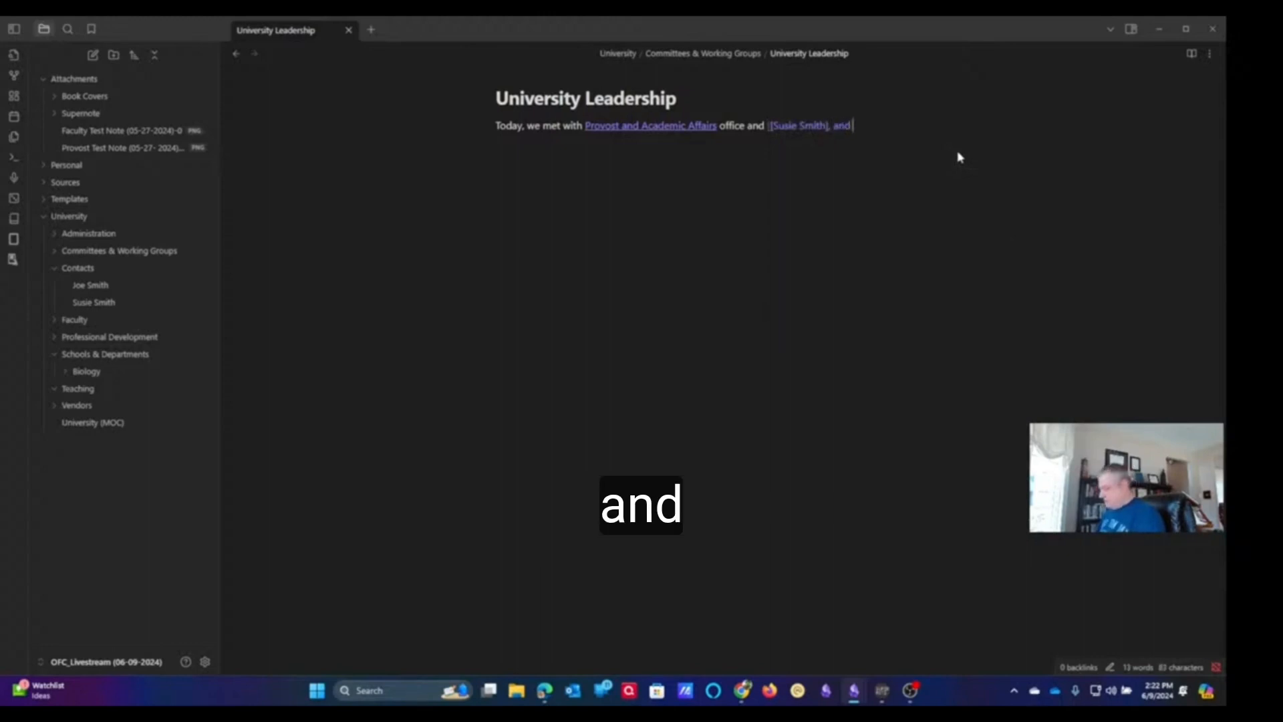
pyautogui.write('[[joe')
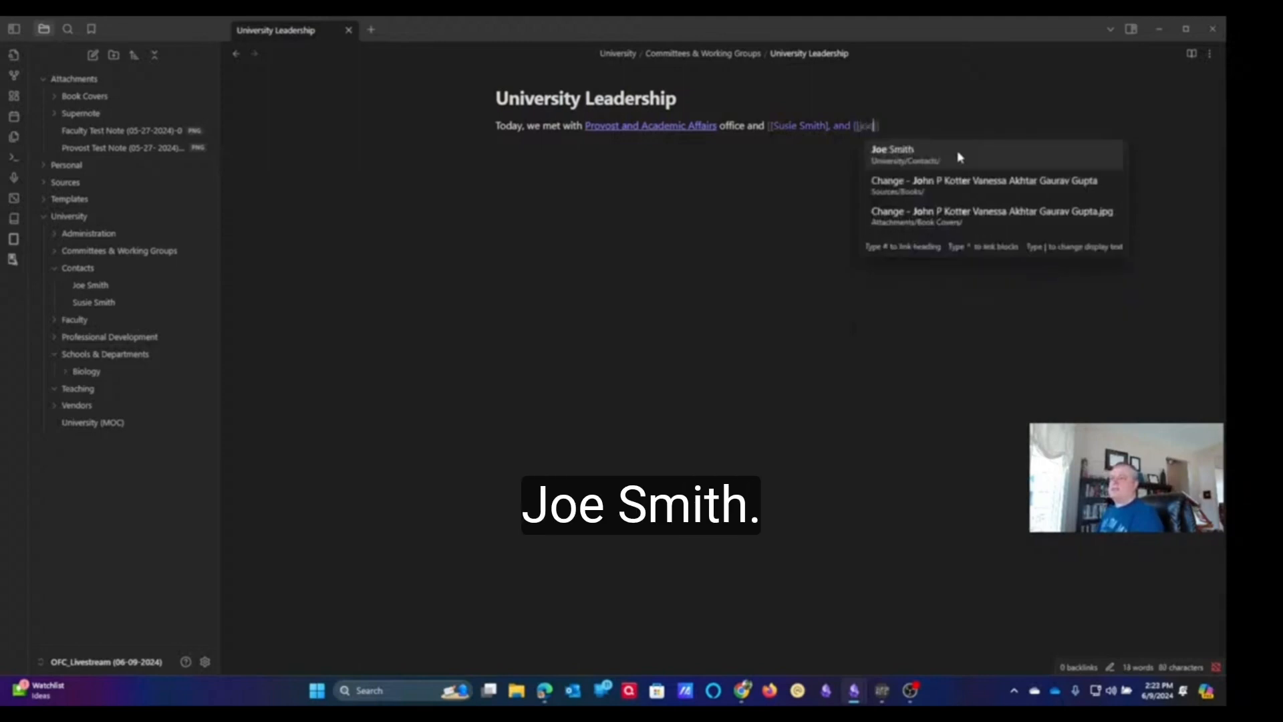
pyautogui.click(960, 157)
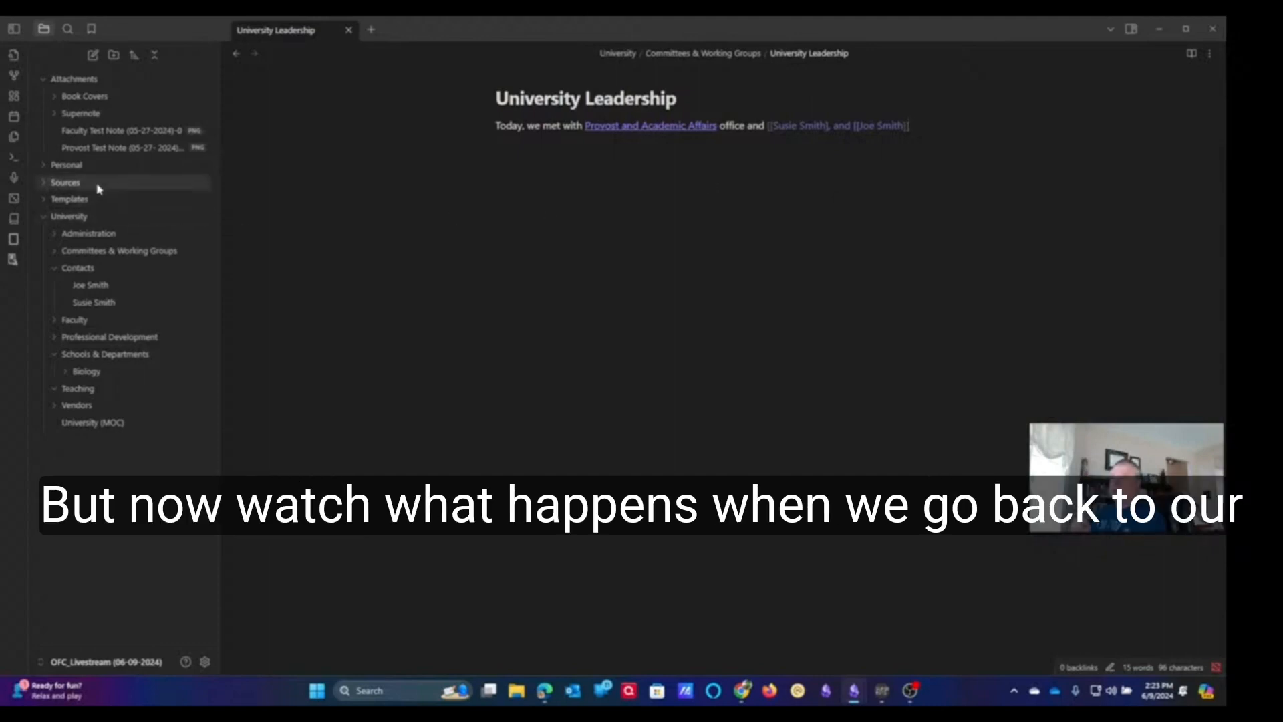
# Check the meeting note's connections in the graph view, and repair the first contact's unclosed link in the University Leadership note
pyautogui.click(15, 77)
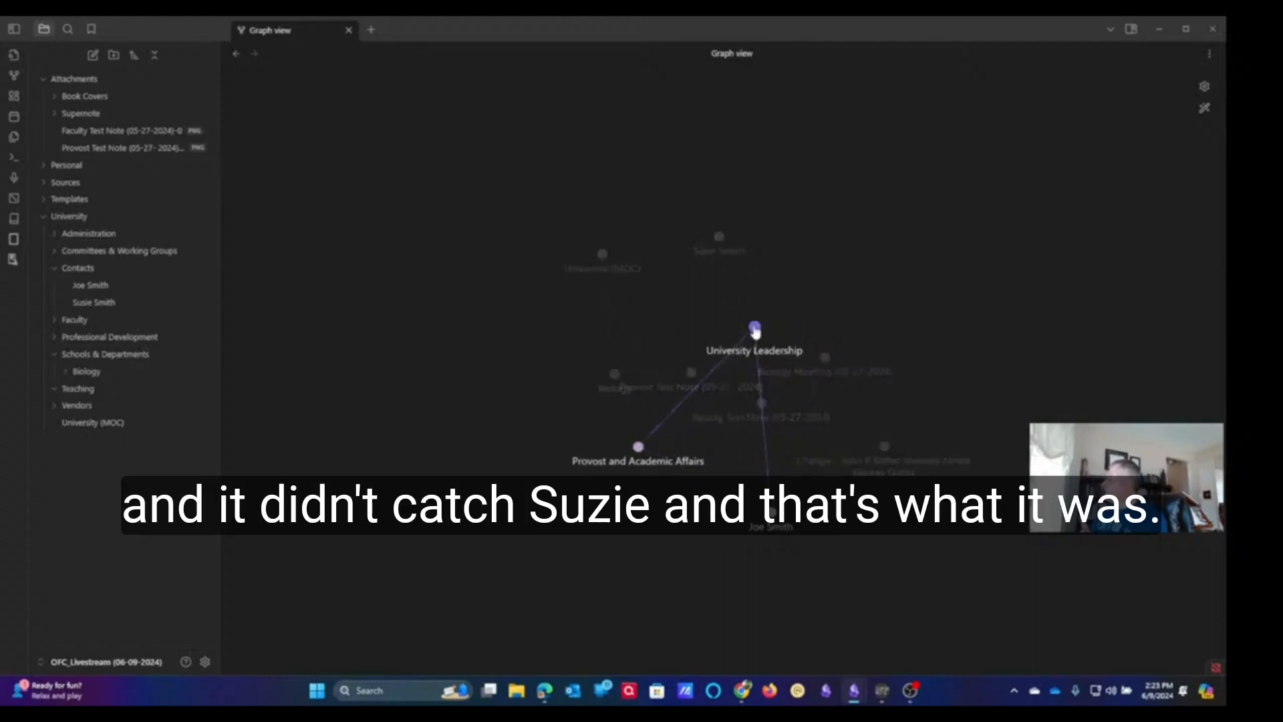
pyautogui.click(241, 54)
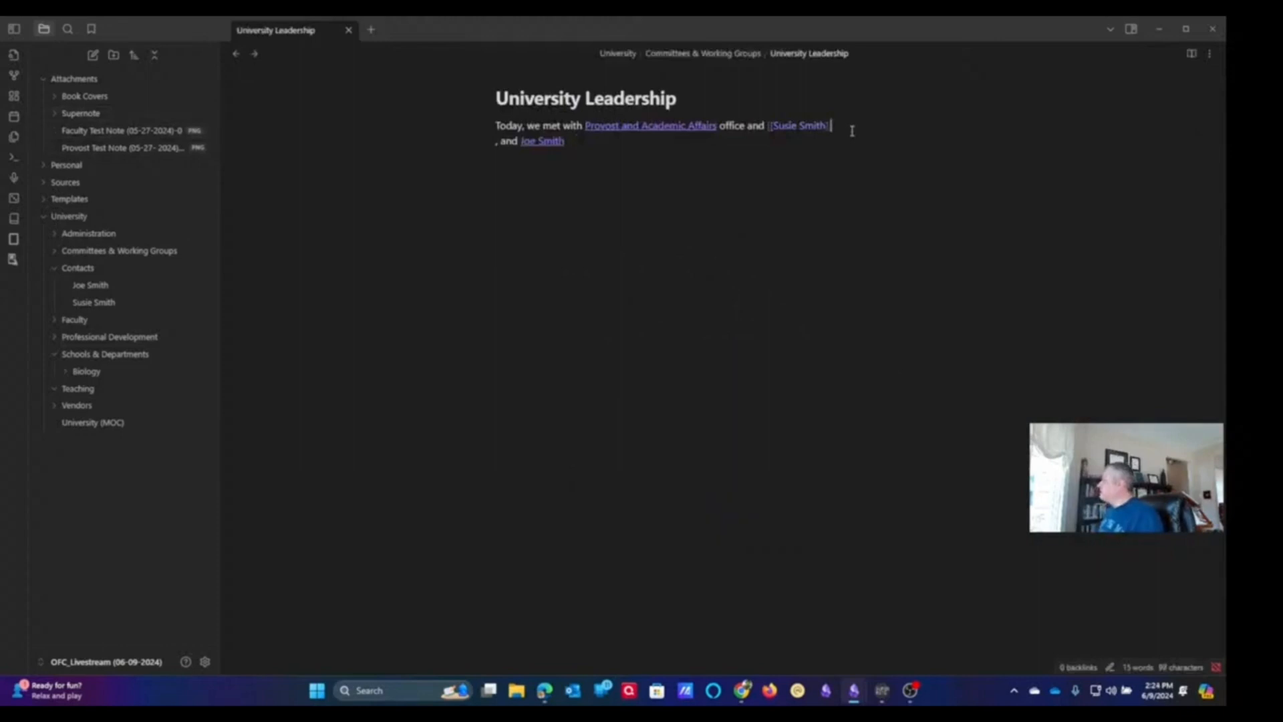
pyautogui.click(824, 273)
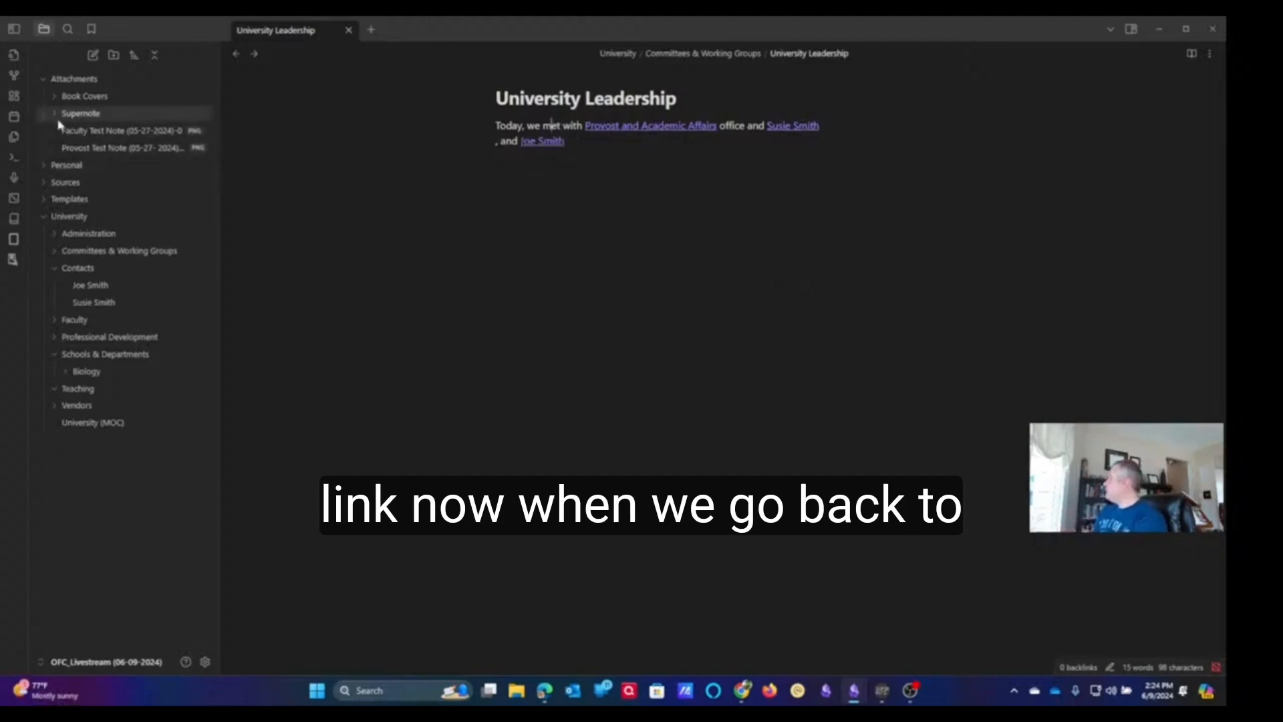
# Examine the University Leadership note's connections in the graph view and reopen the note from its node
pyautogui.click(14, 74)
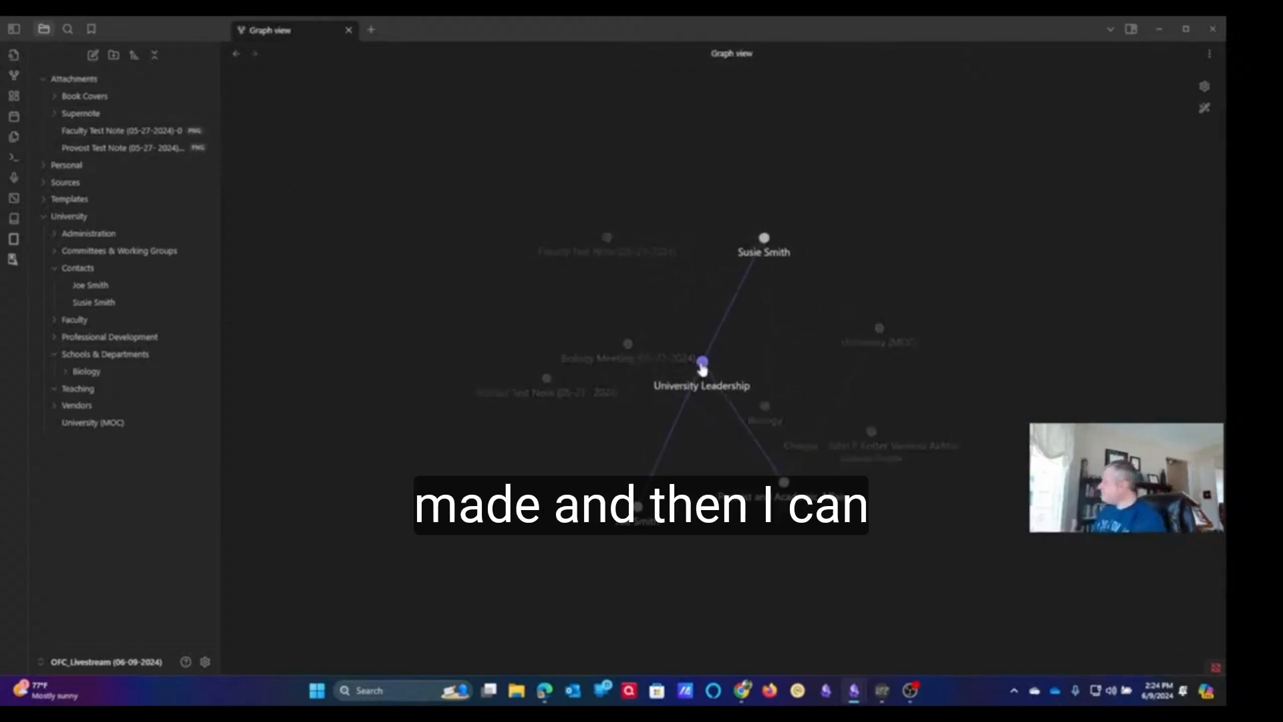
pyautogui.click(702, 366)
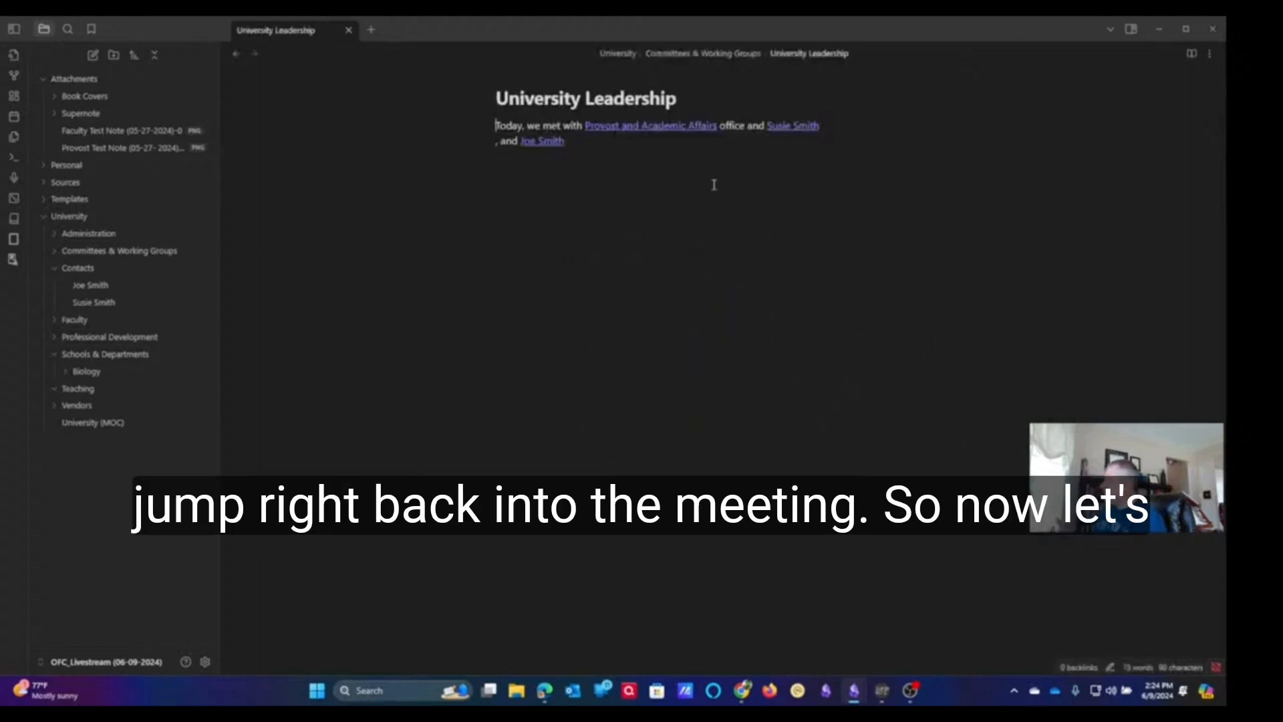
# Add a separate line reading "Discussion about" with a link to the Change book note in Sources/Books
pyautogui.click(723, 155)
pyautogui.press('Return')
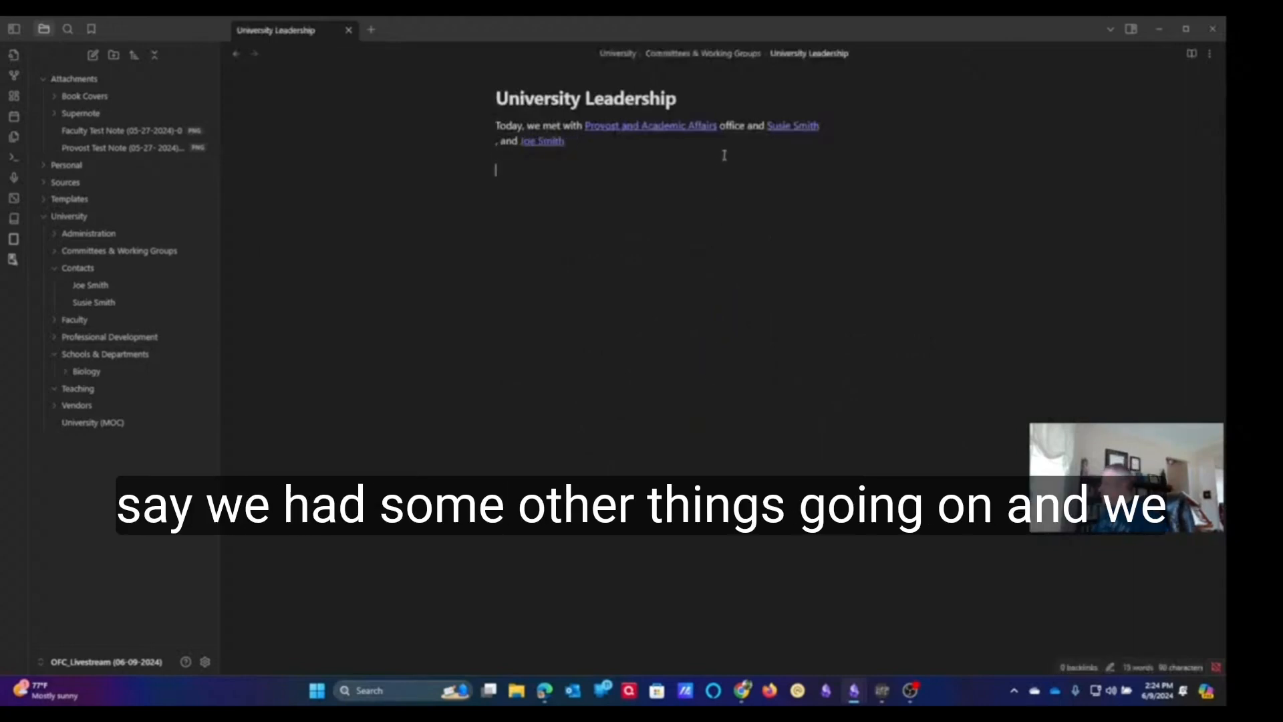
pyautogui.write('Disc')
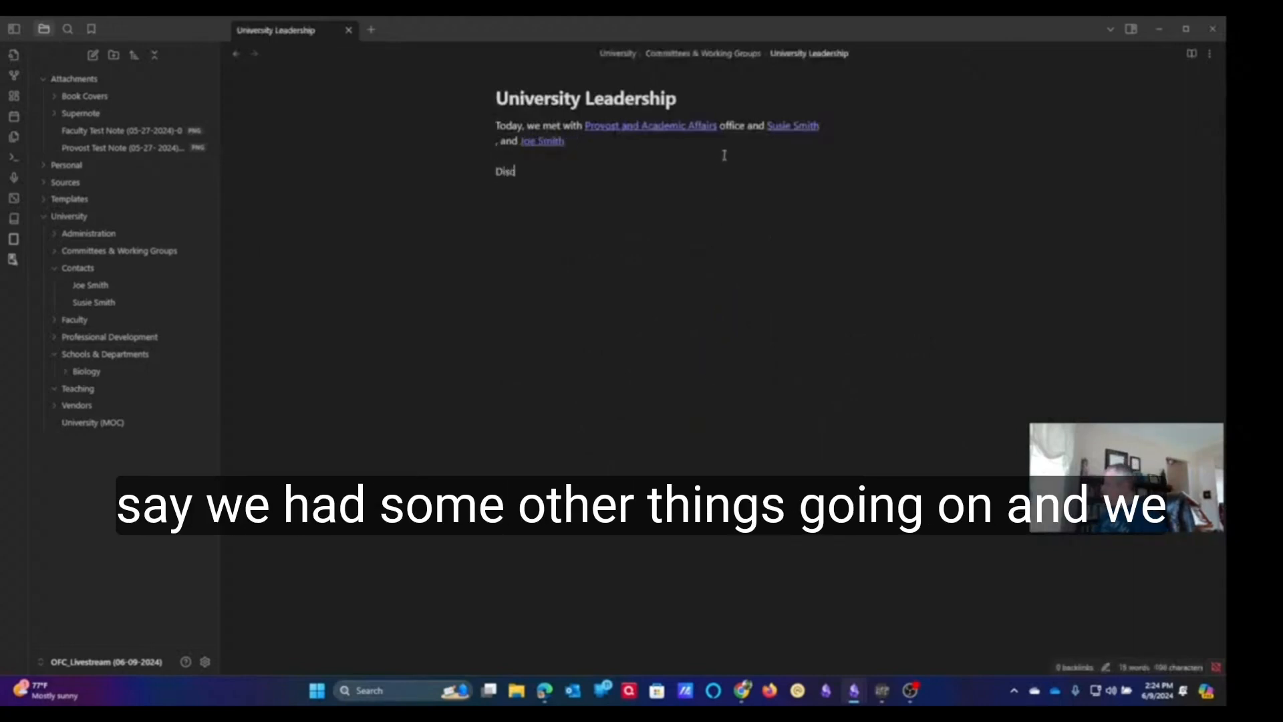
pyautogui.write('ussion ab')
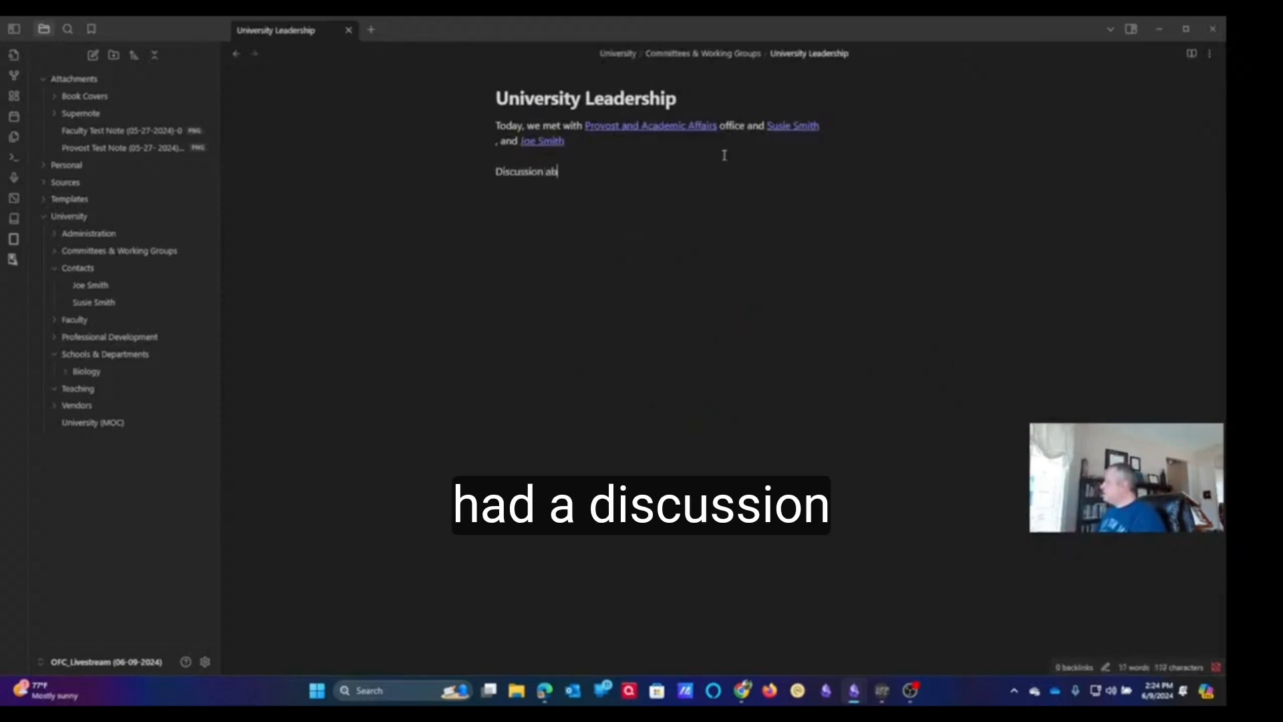
pyautogui.write('out [[')
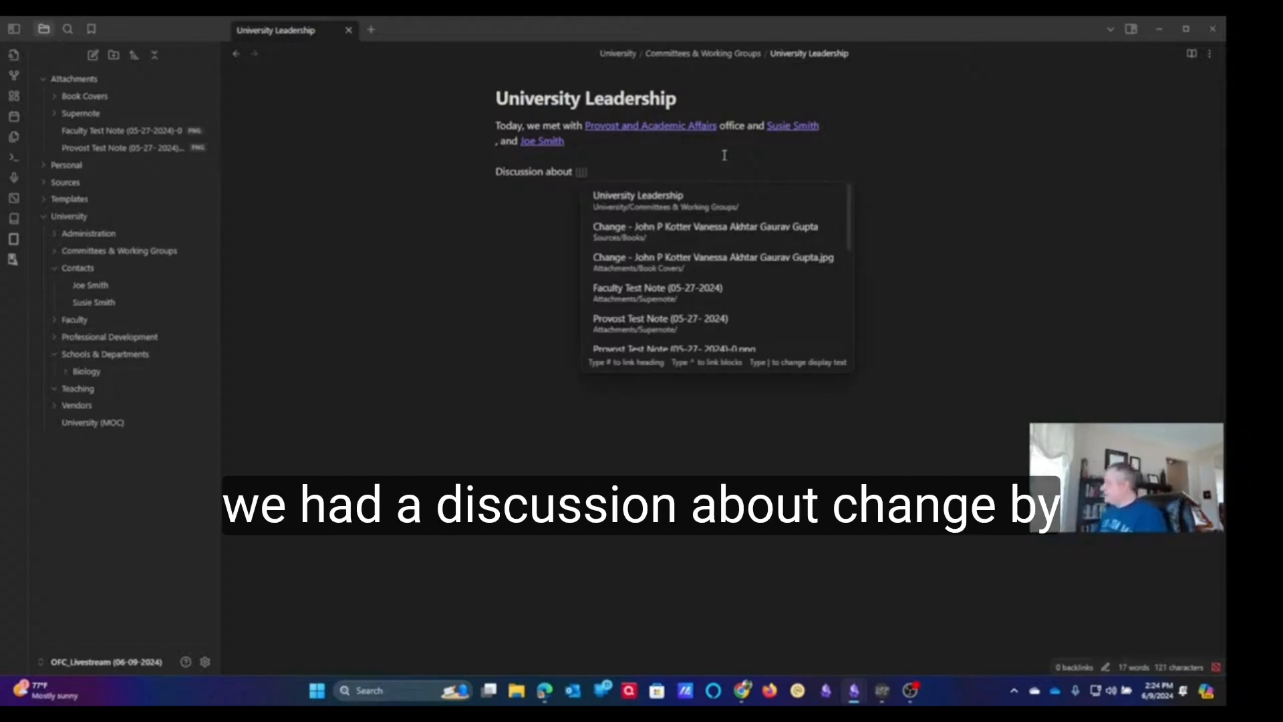
pyautogui.click(716, 230)
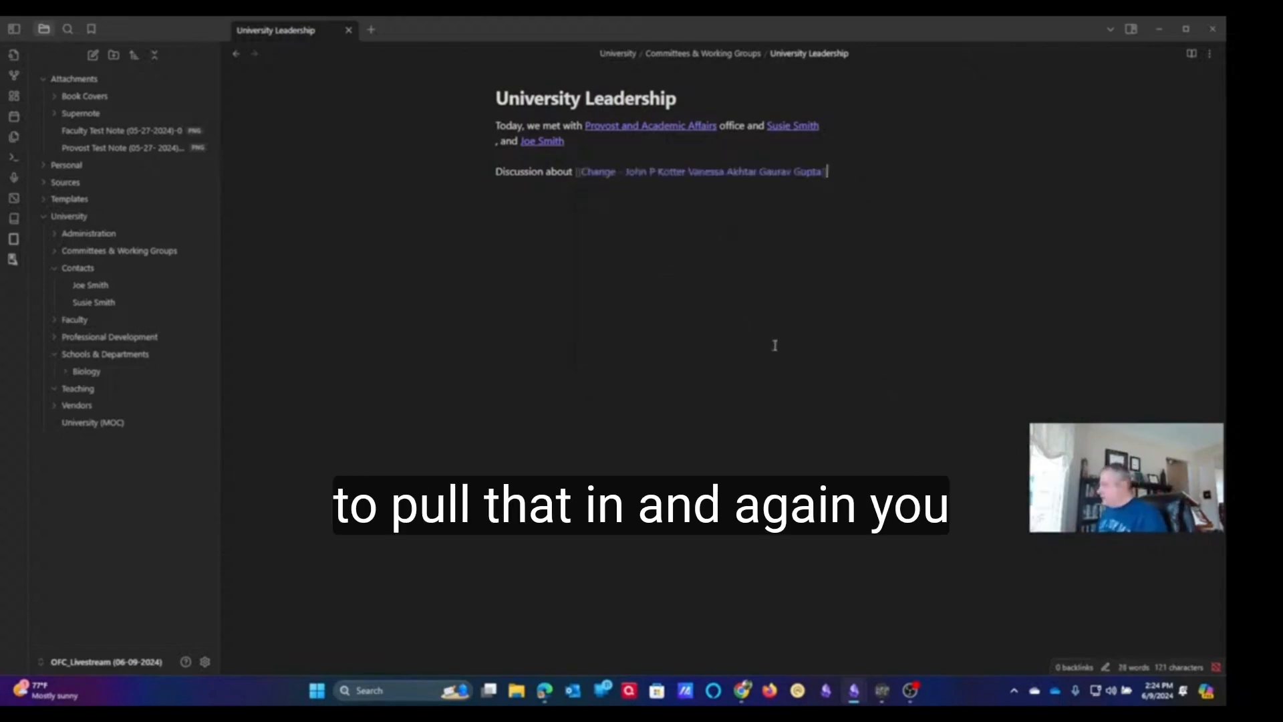
pyautogui.press('Return')
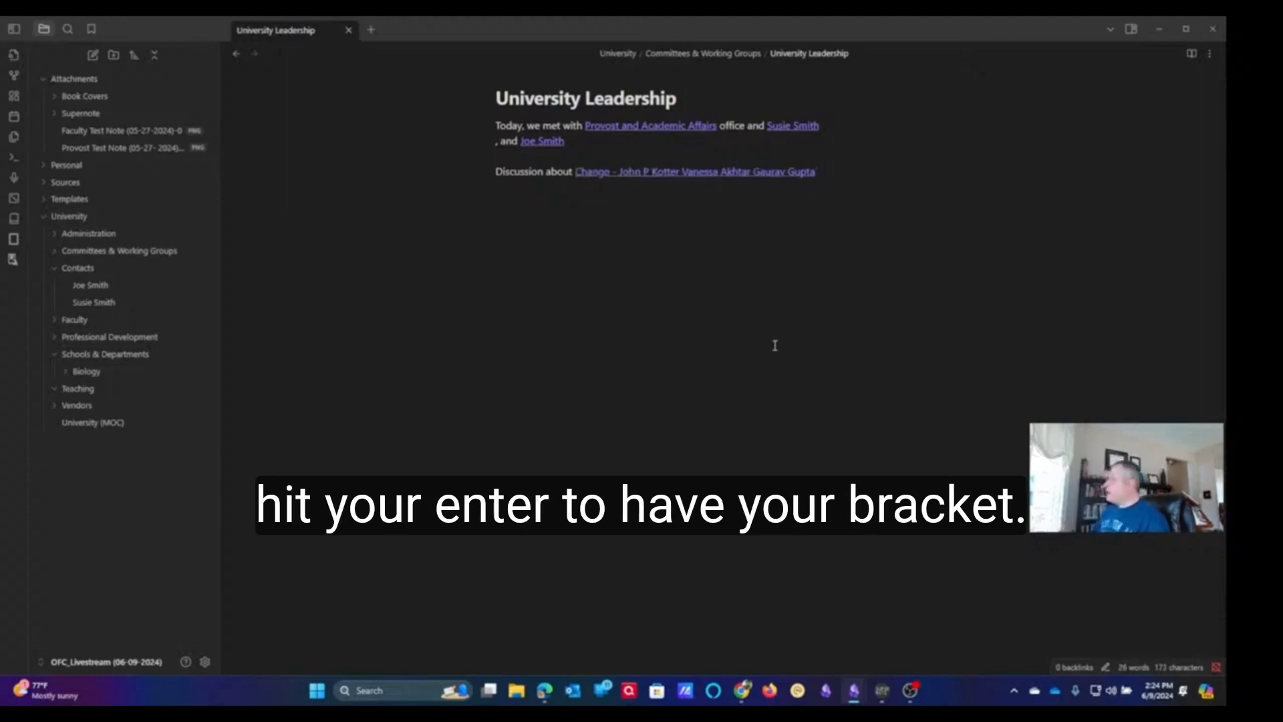
# Follow the link to the Change book note, view its full description property, and return to the University Leadership note
pyautogui.click(647, 172)
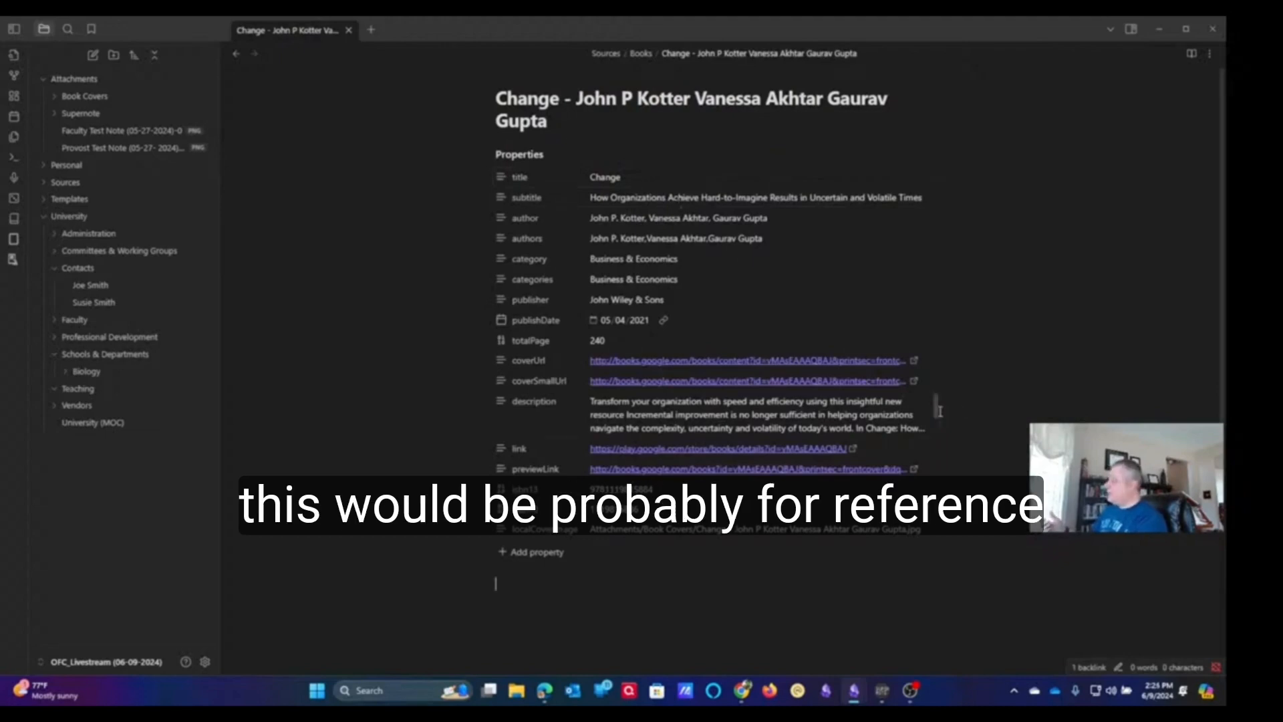
pyautogui.click(804, 429)
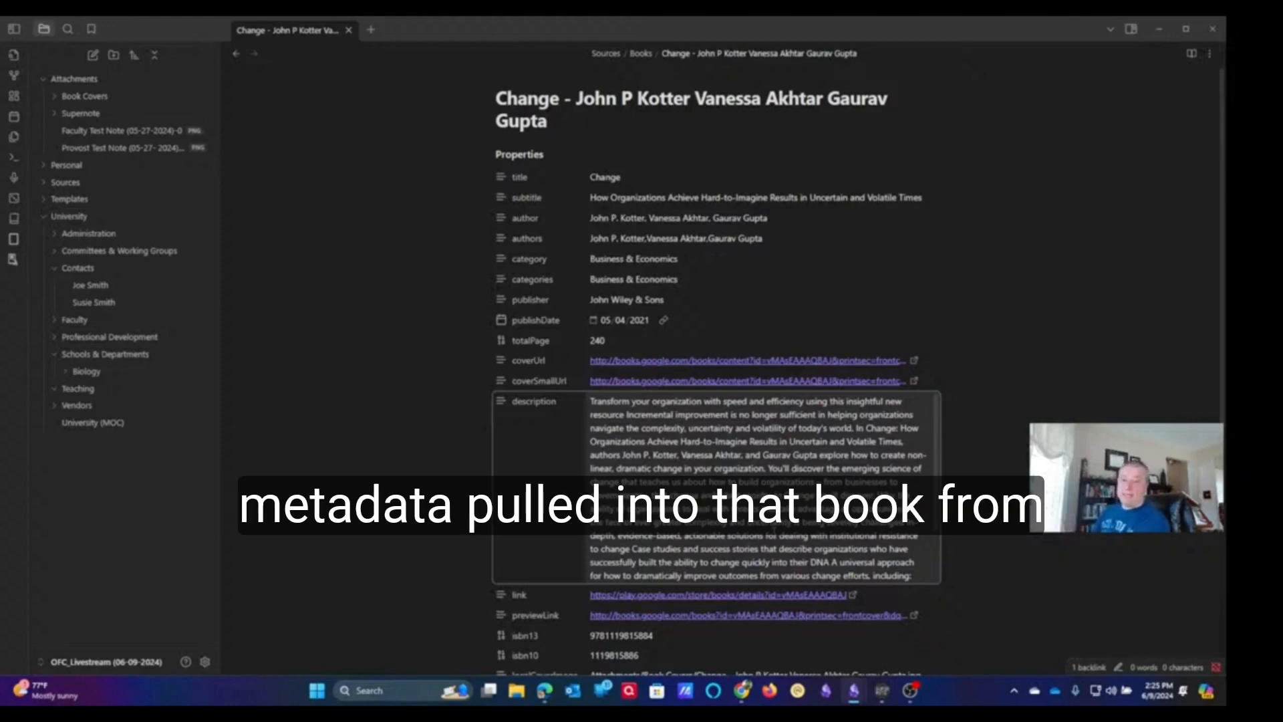
pyautogui.click(1018, 267)
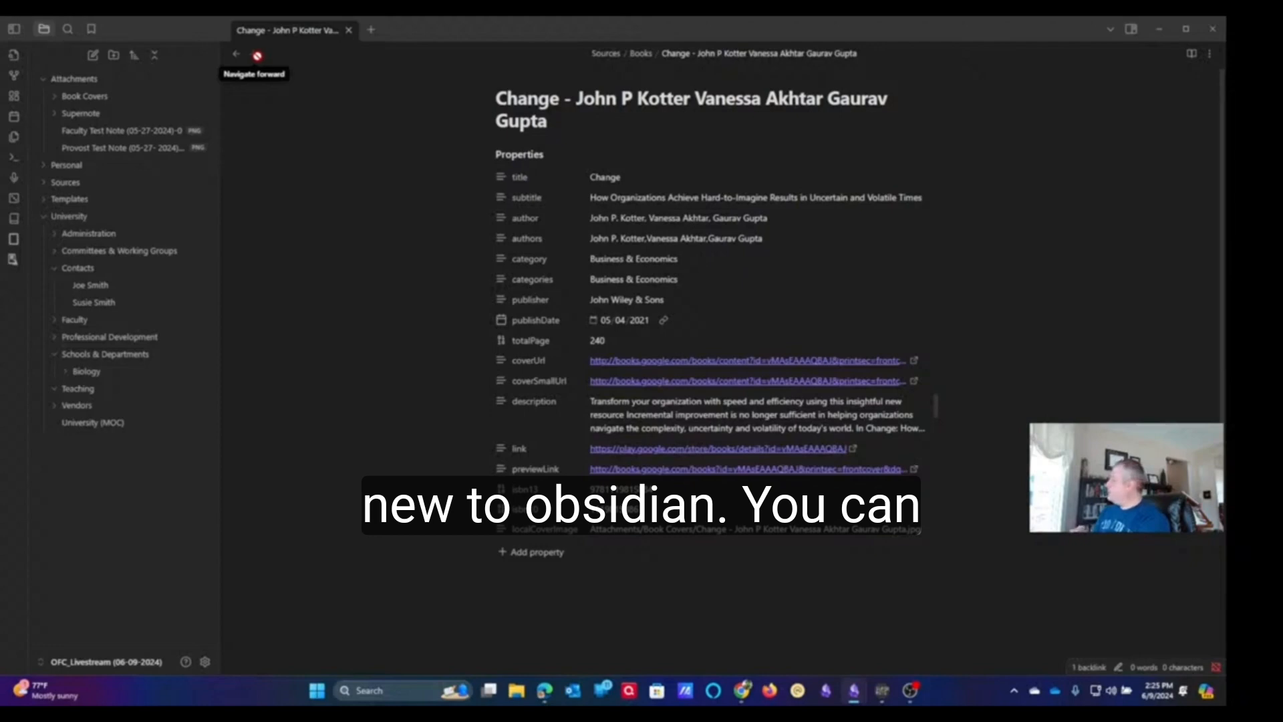
pyautogui.click(236, 53)
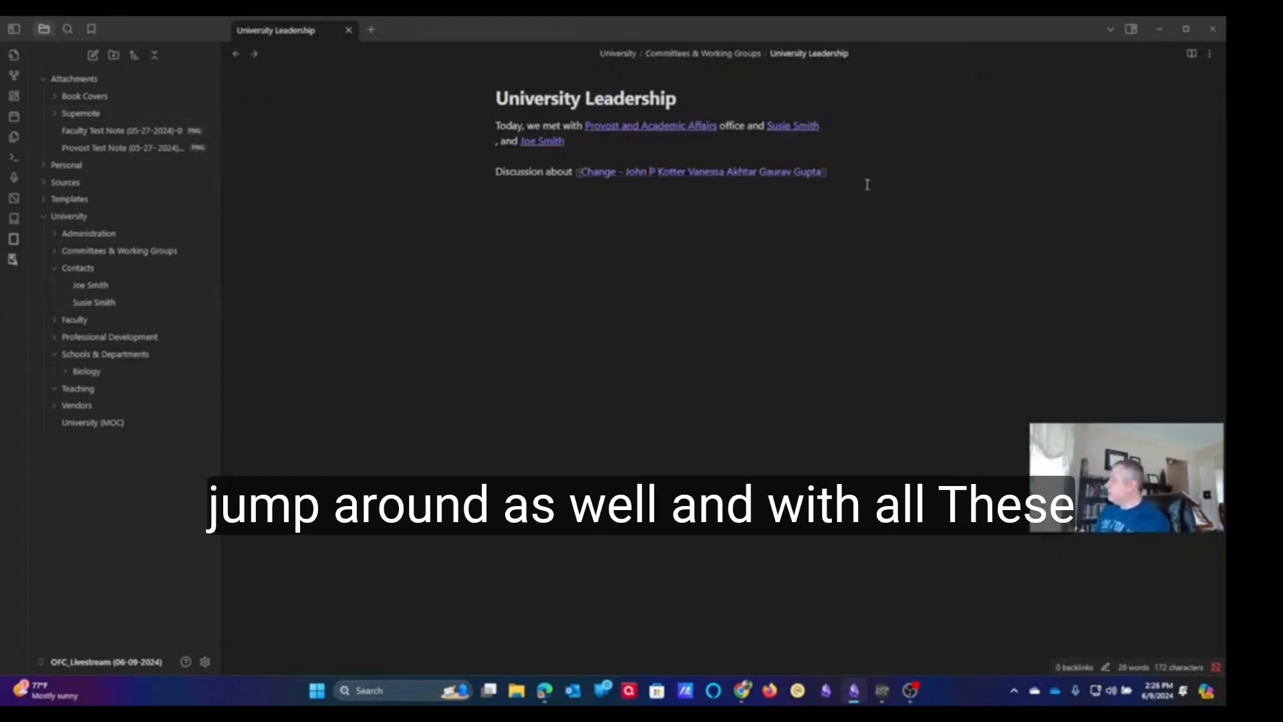
# Visit the linked Change book note and the Provost and Academic Affairs note, returning to University Leadership after each
pyautogui.click(779, 174)
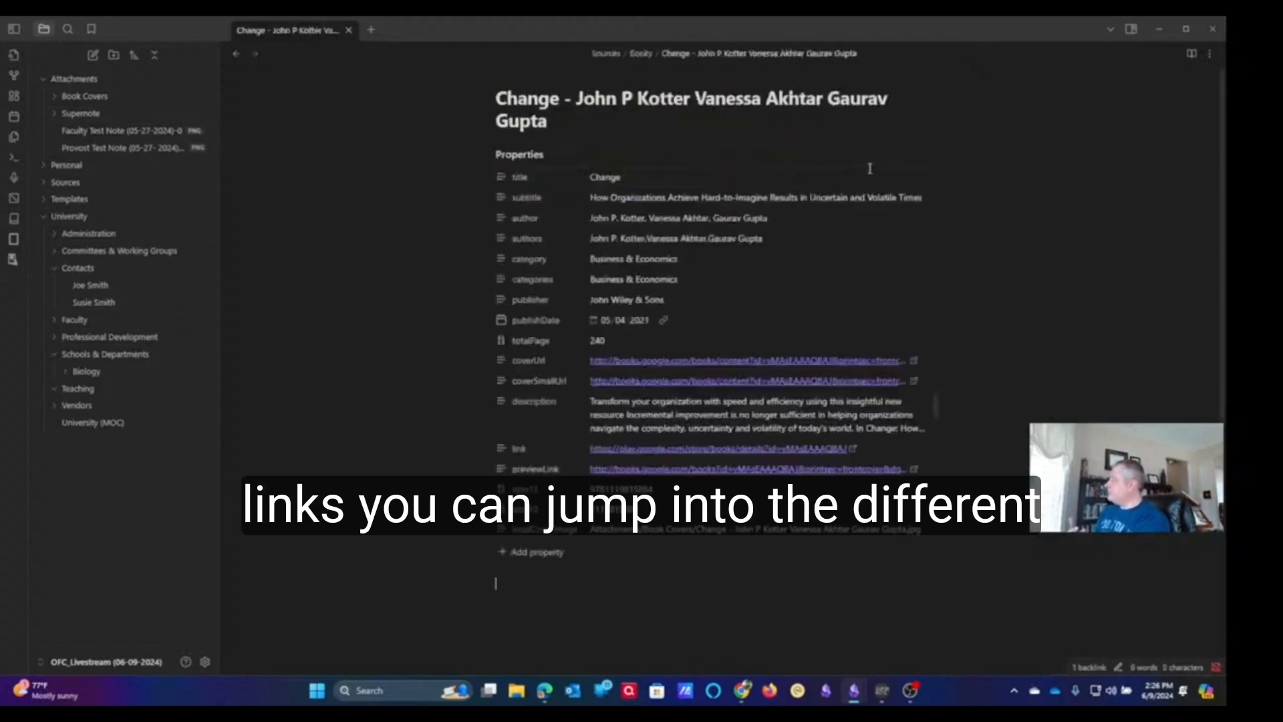
pyautogui.click(237, 54)
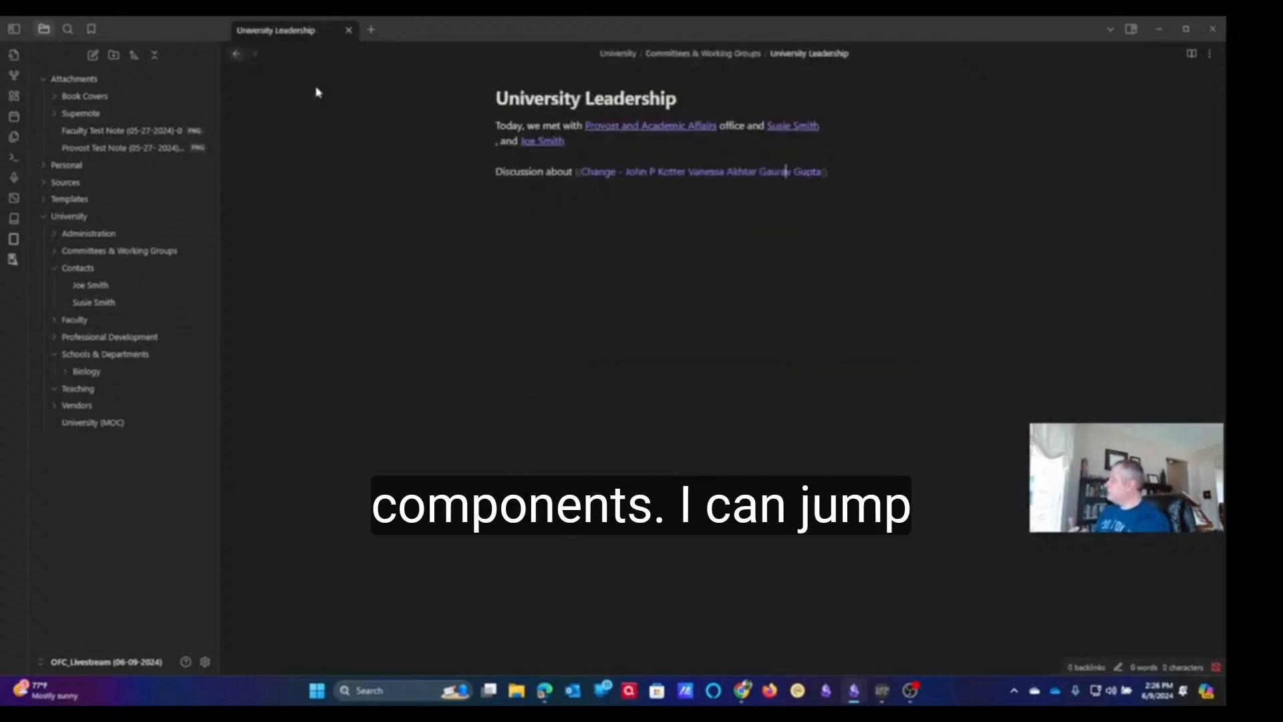
pyautogui.click(682, 134)
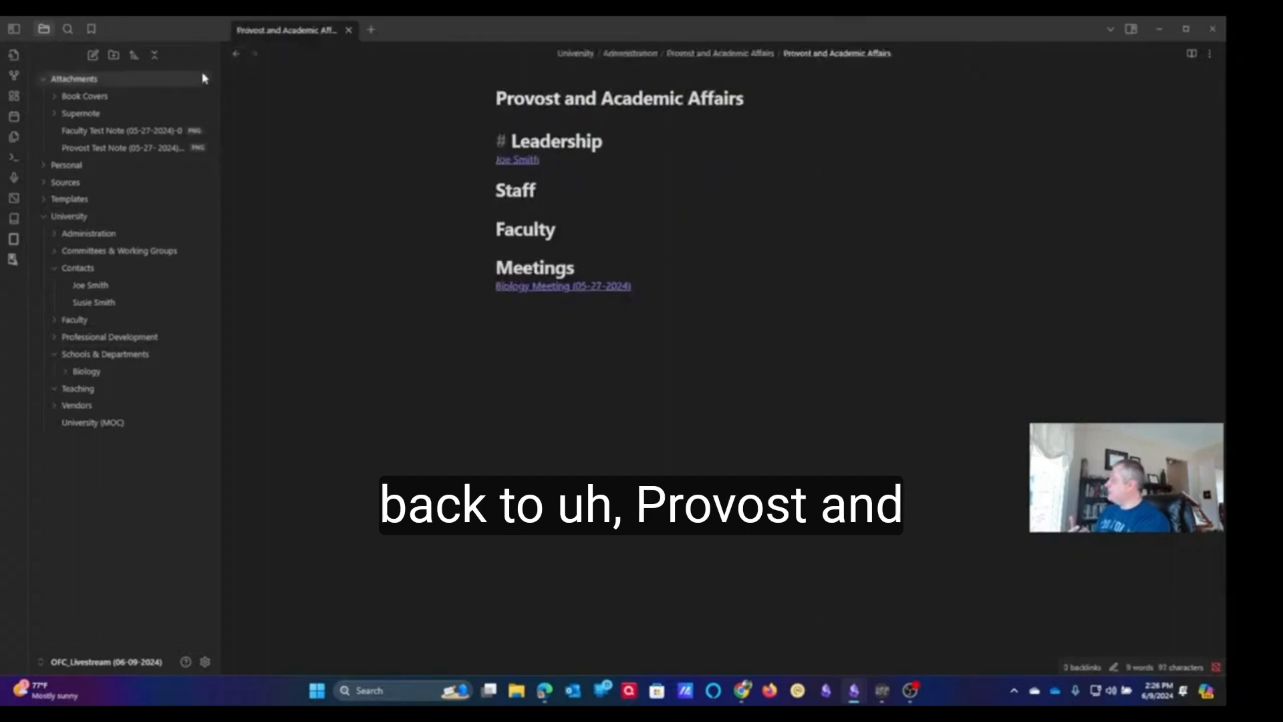
pyautogui.click(237, 56)
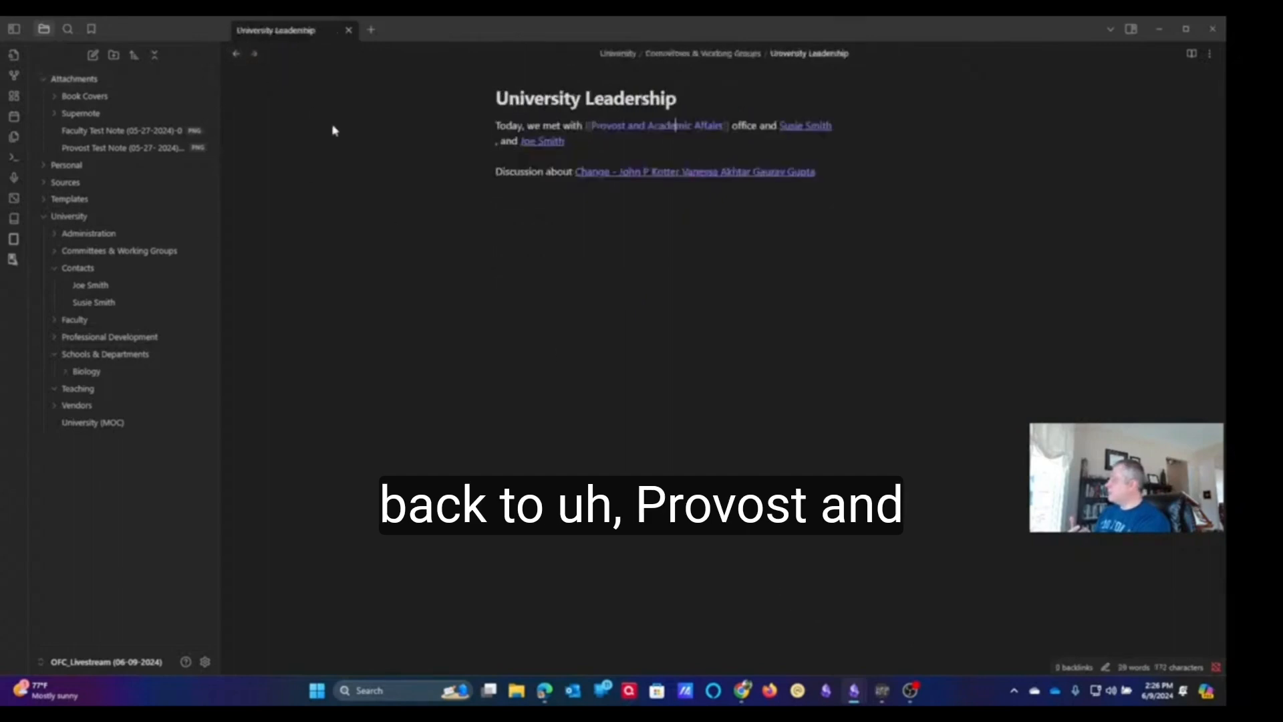
# Open the first linked contact's note and add a link to University Leadership under Meetings, below the Biology Meeting link
pyautogui.click(814, 129)
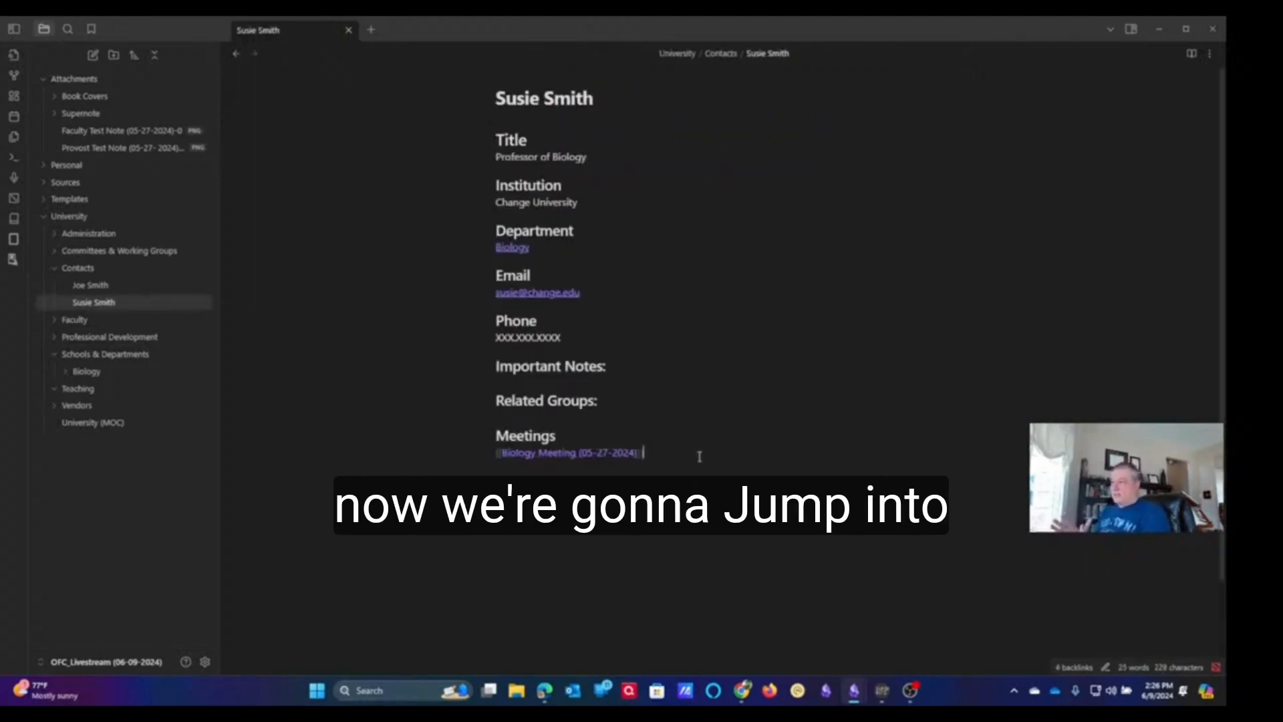
pyautogui.press('Return')
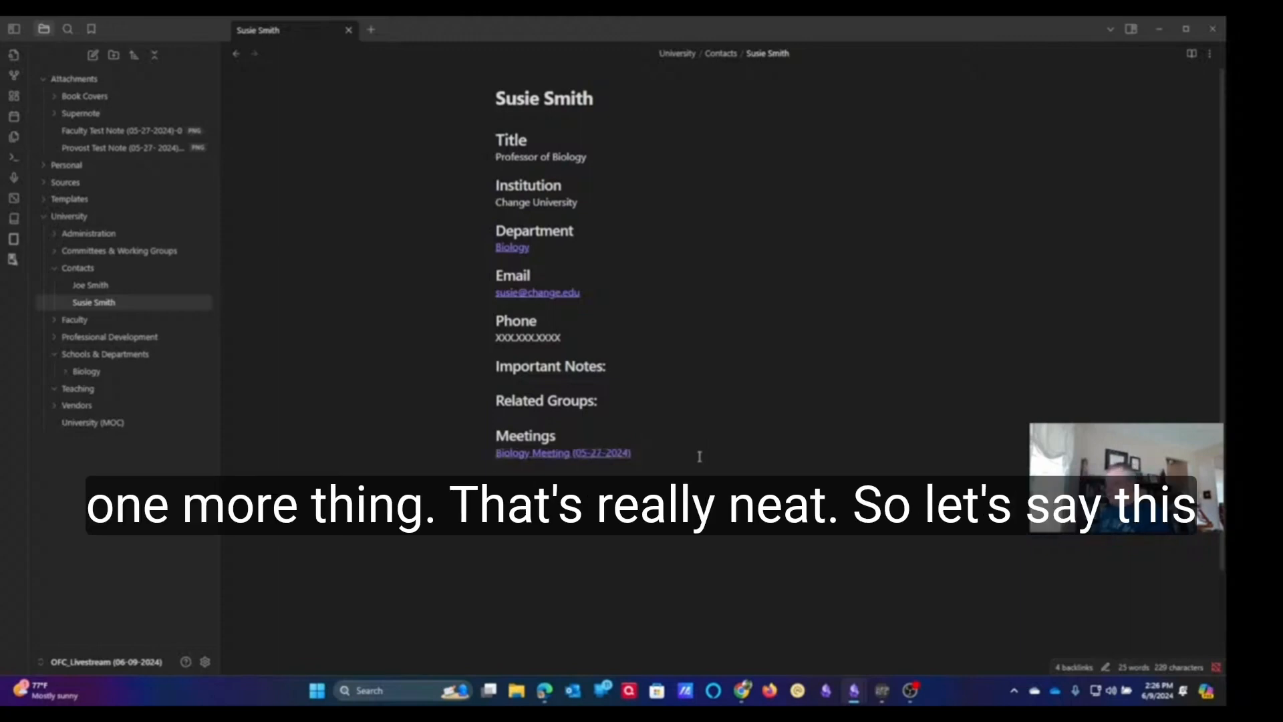
pyautogui.write('[[')
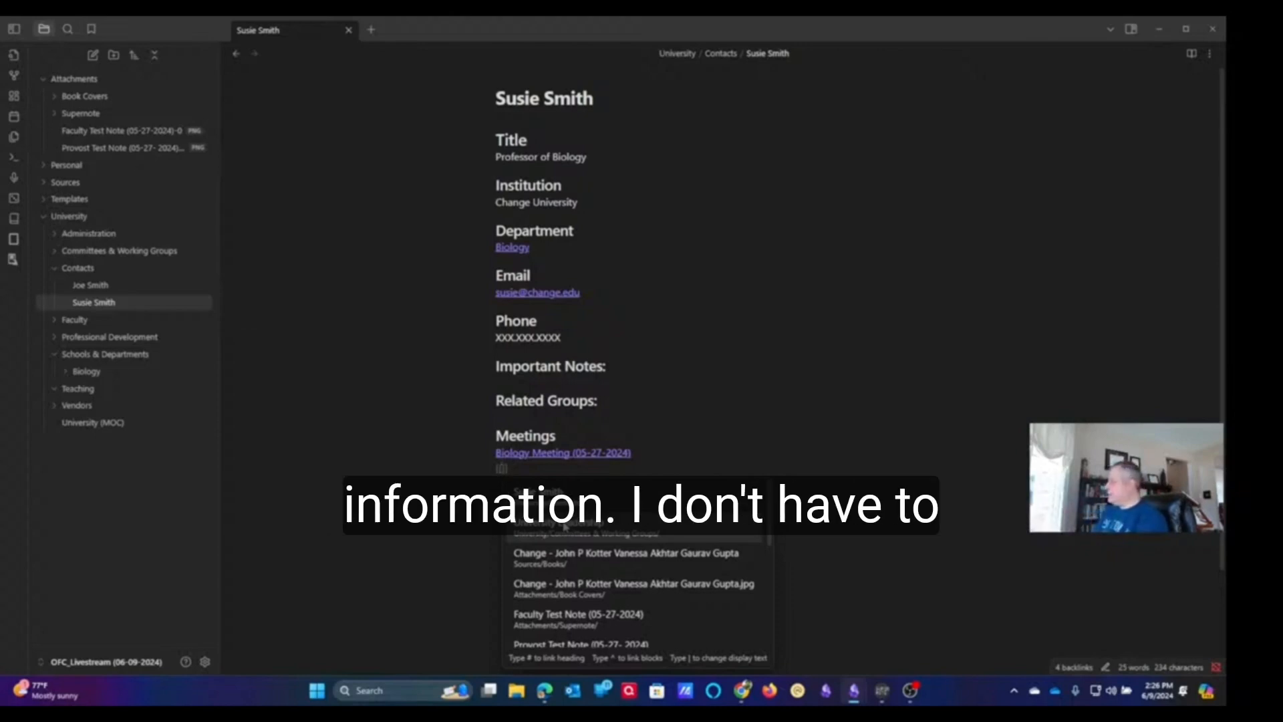
pyautogui.click(629, 535)
pyautogui.press('Return')
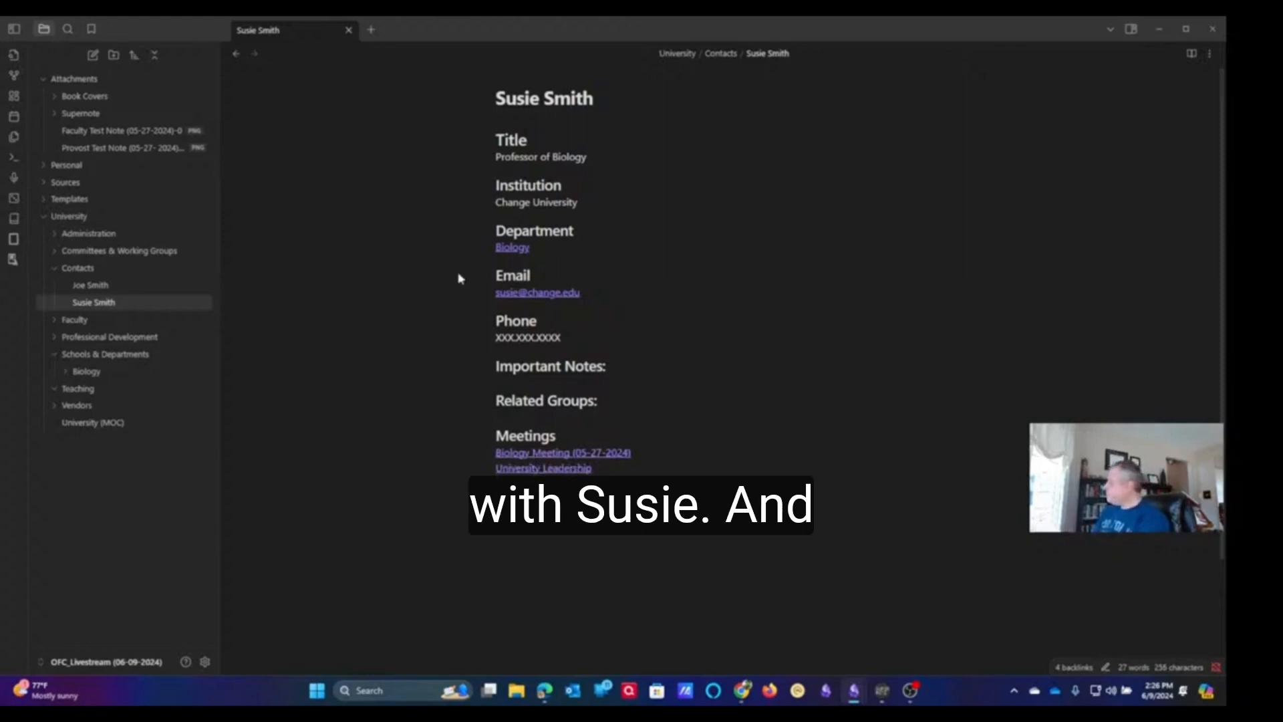
# Open the graph view to examine the connections between the contact, meeting and department notes
pyautogui.click(14, 75)
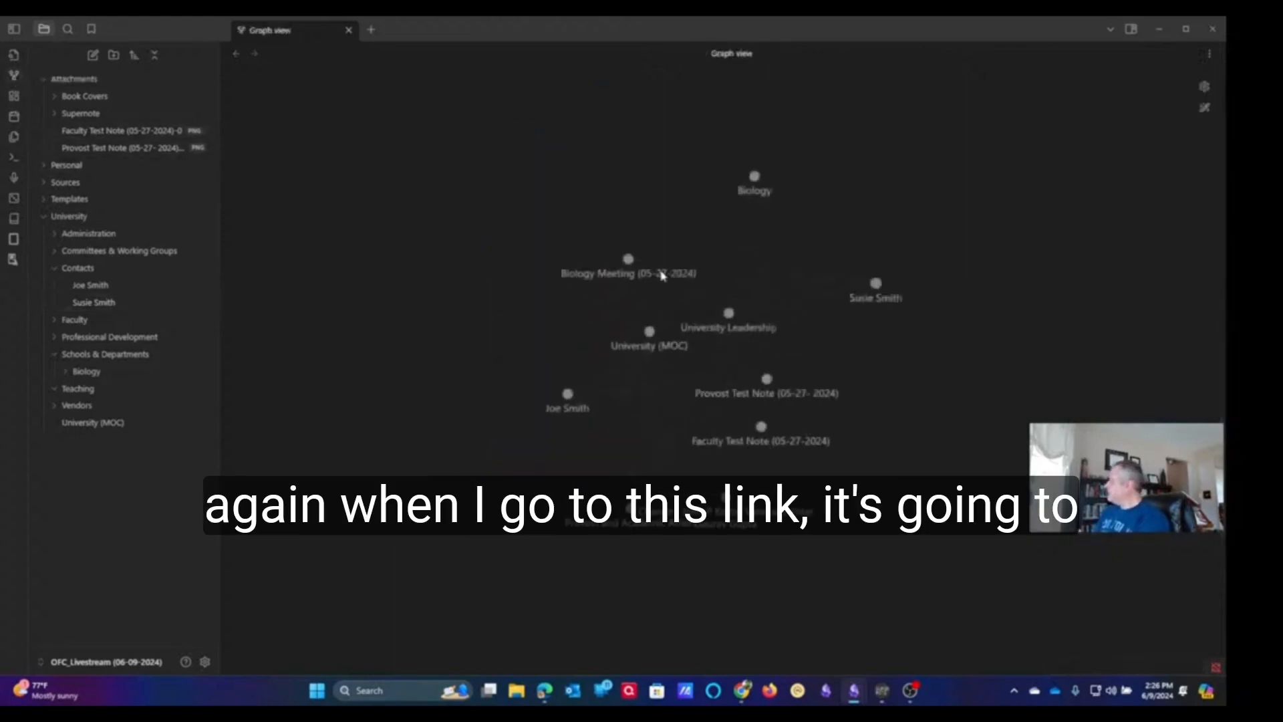